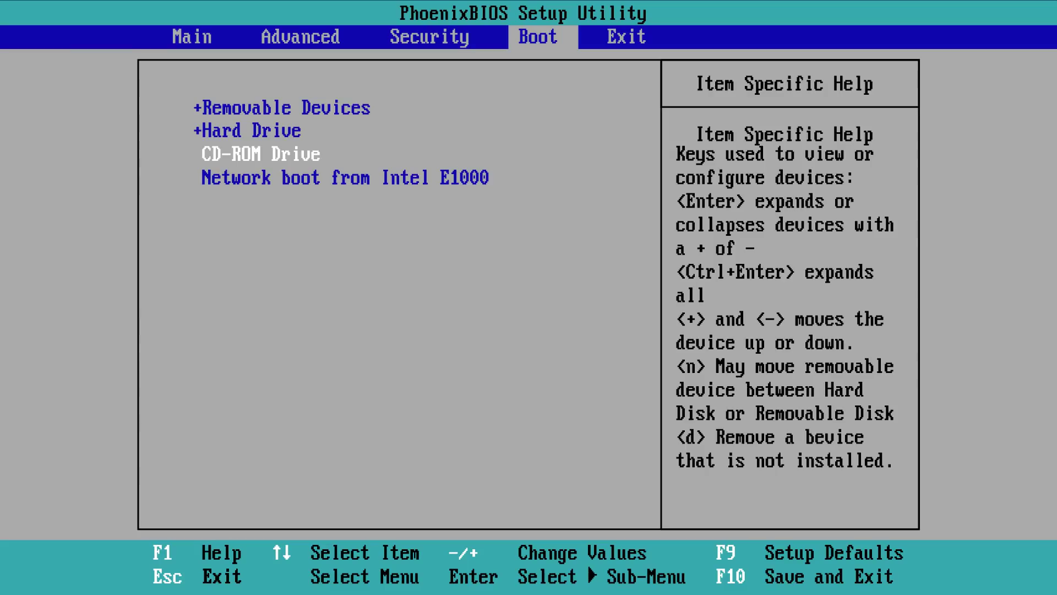
Step: Move the CD-ROM drive to the top of the boot order, then save and reboot
key("plus")
key("plus")
key("F10")
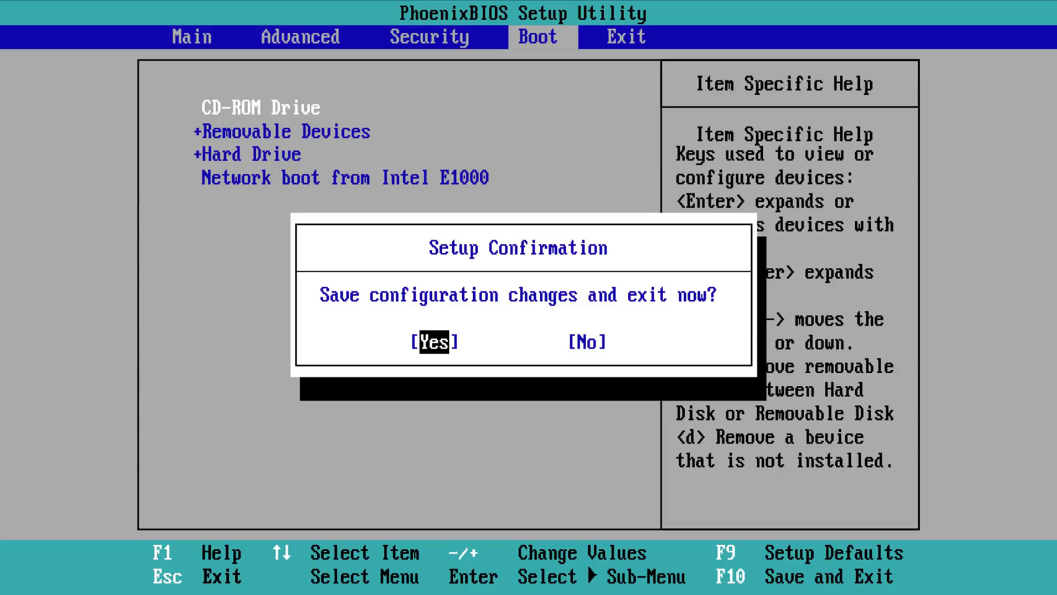
key("Return")
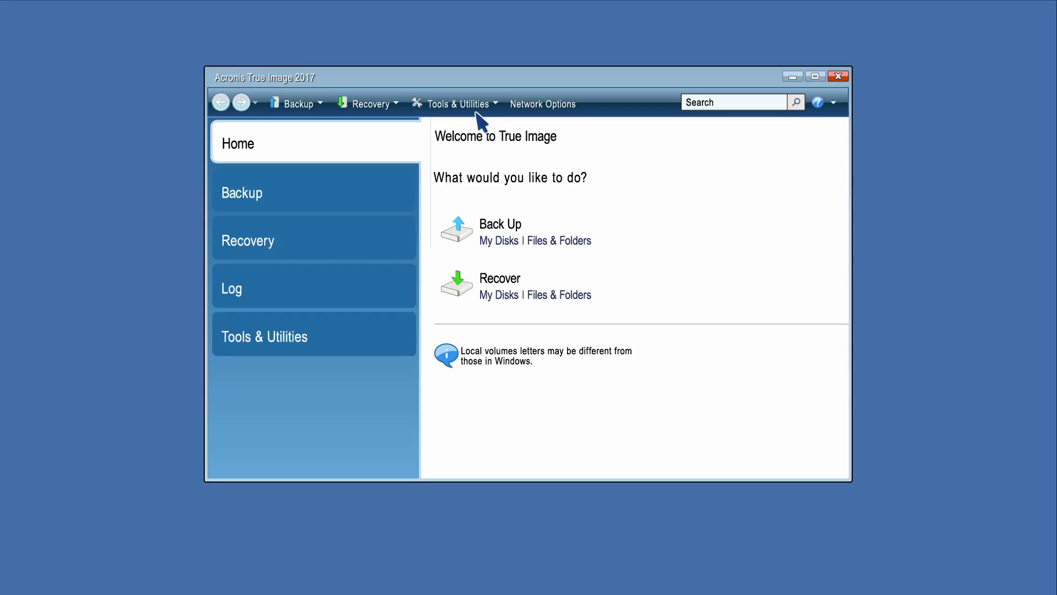
Step: Launch Clone Disk from Tools & Utilities
left_click(463, 105)
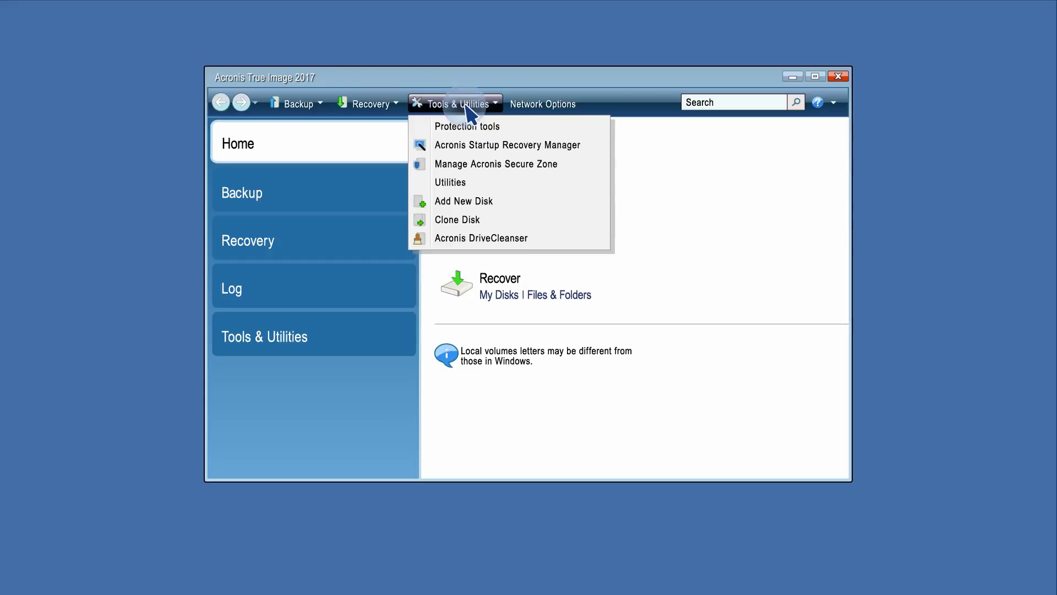
left_click(469, 222)
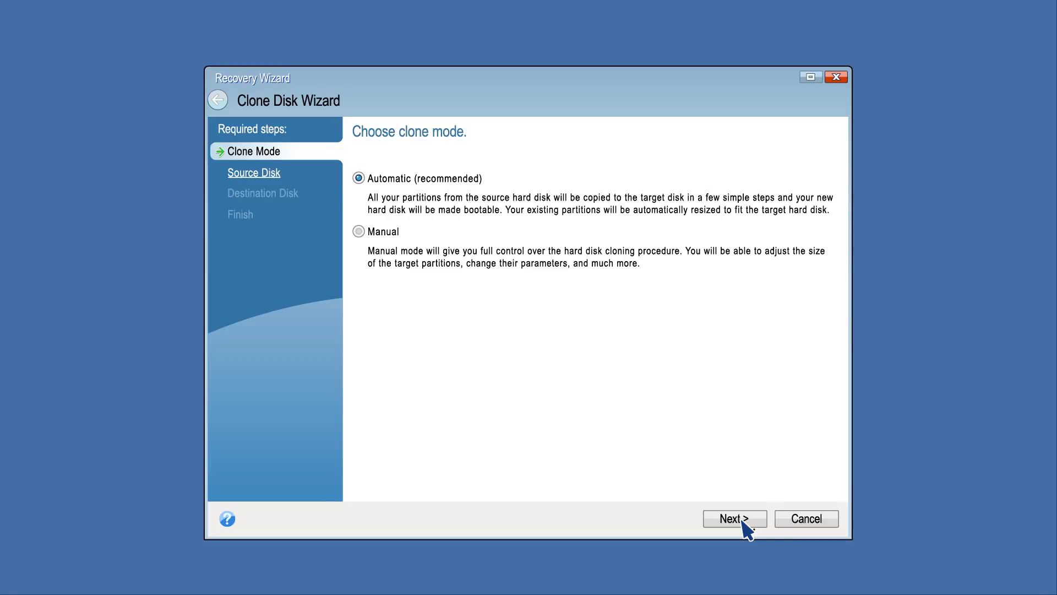
Step: Keep Automatic clone mode, with Disk 1 as source and Disk 2 as destination
left_click(733, 519)
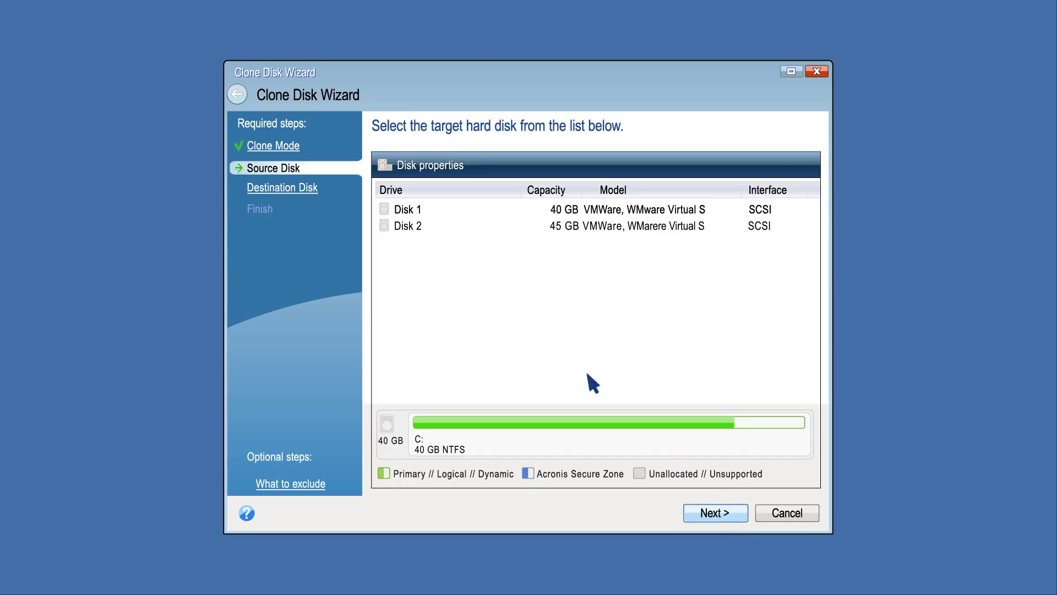
left_click(417, 211)
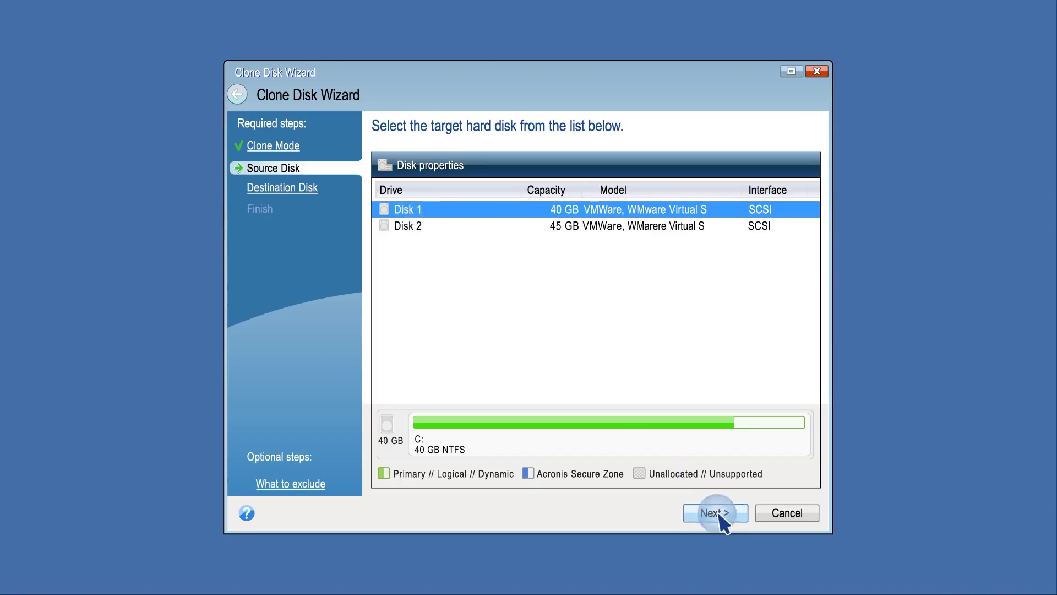
left_click(719, 513)
left_click(438, 229)
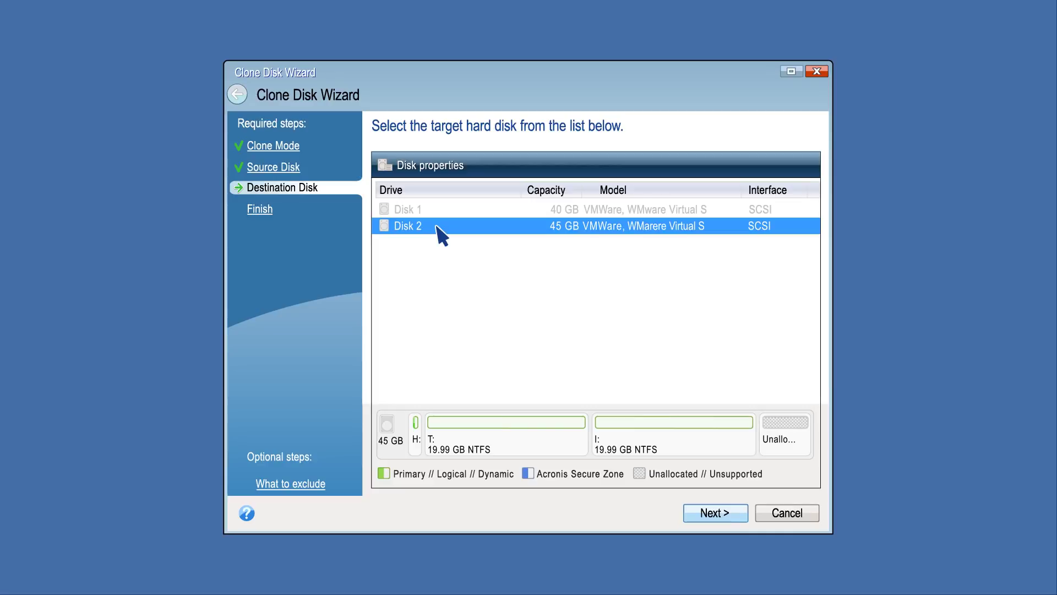
left_click(715, 513)
Step: Proceed with the Disk 1 to Disk 2 clone and enable restart on completion
left_click(717, 517)
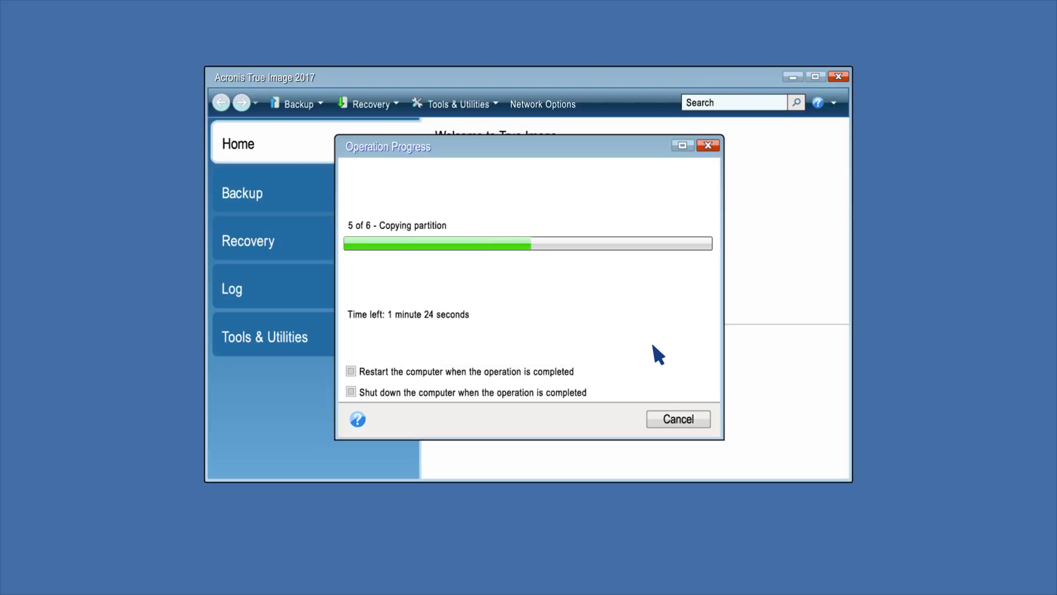
left_click(351, 371)
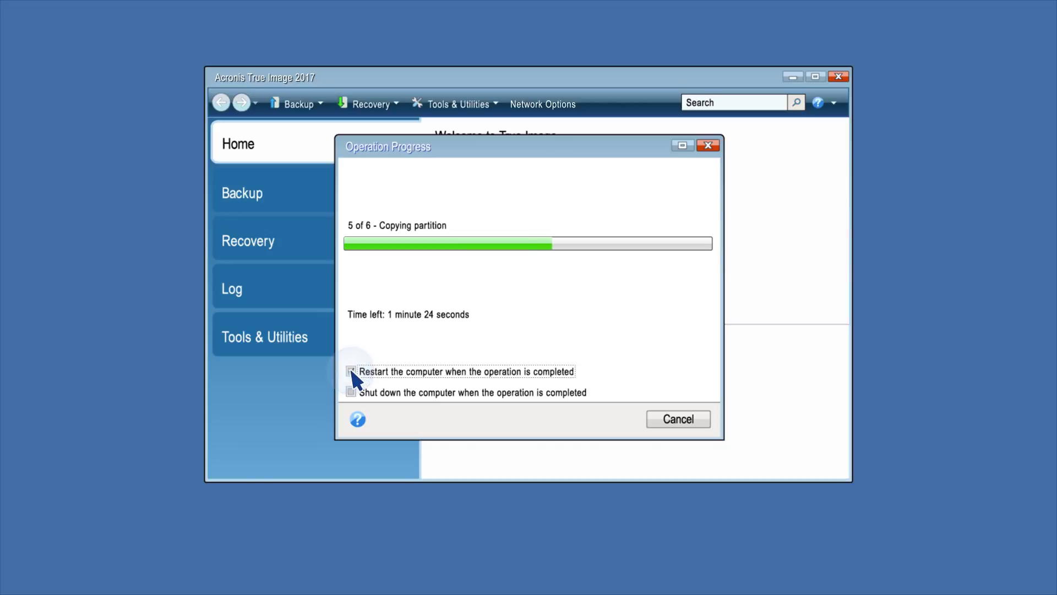